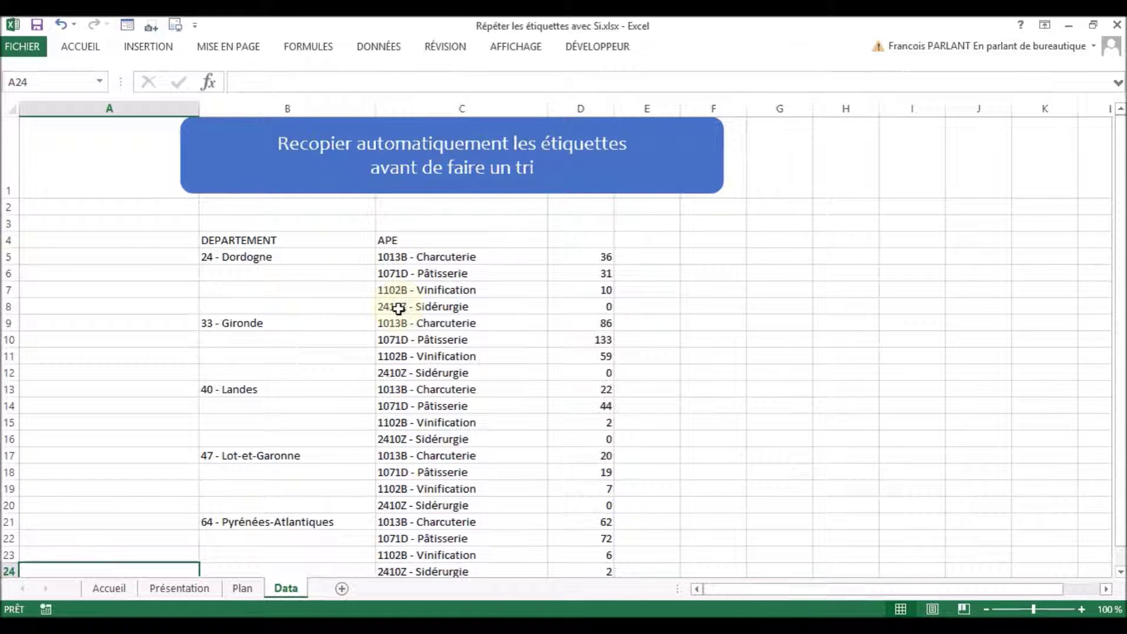
Insert an empty column between the DEPARTEMENT and APE columns.
right_click(430, 105)
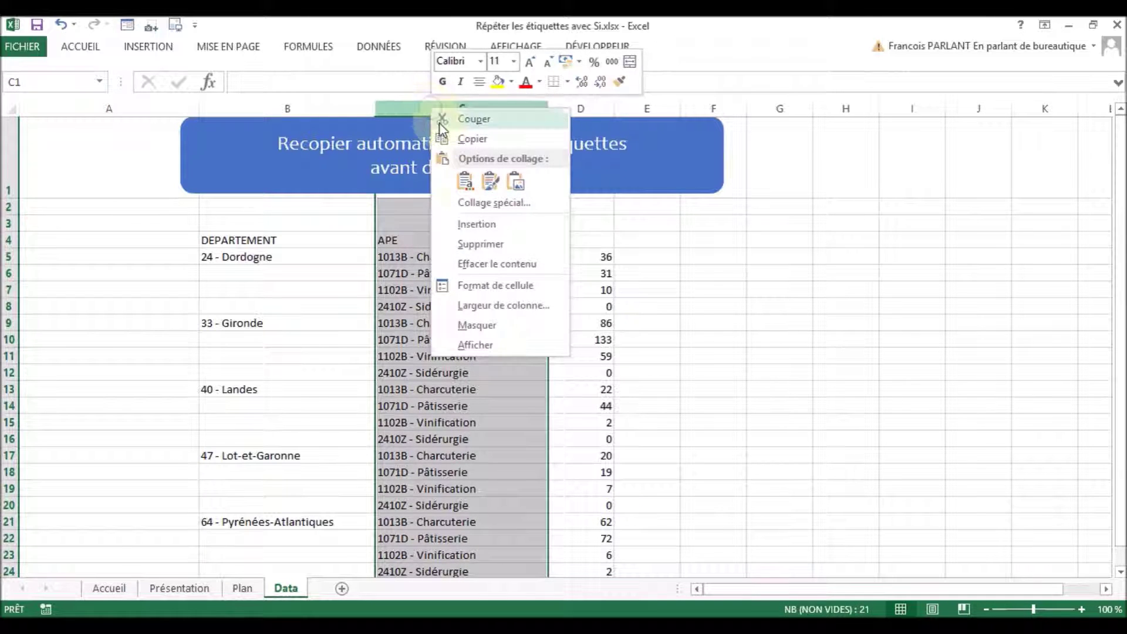
click(470, 222)
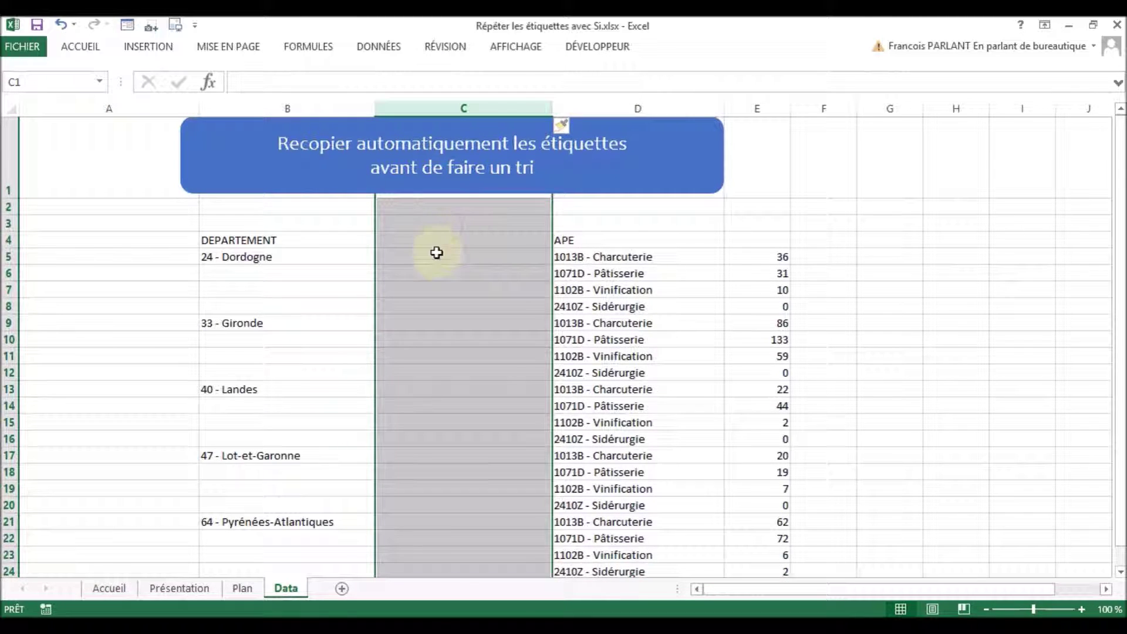
click(436, 252)
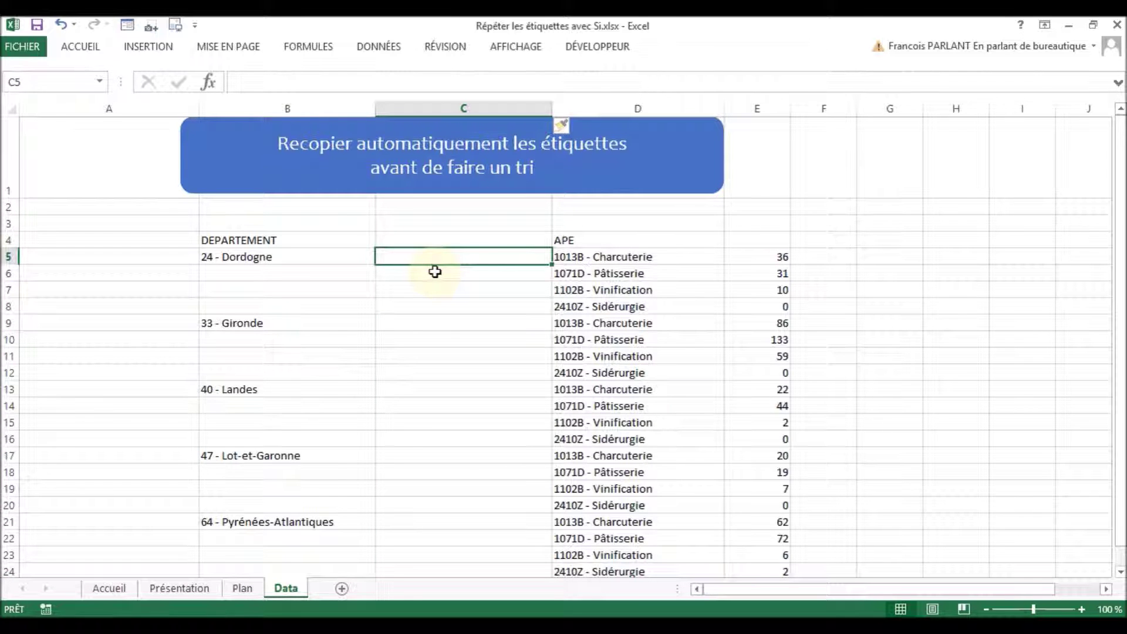
Enter the formula =SI(B6<>"";B6;C5) in cell C6 to repeat the department label.
click(437, 275)
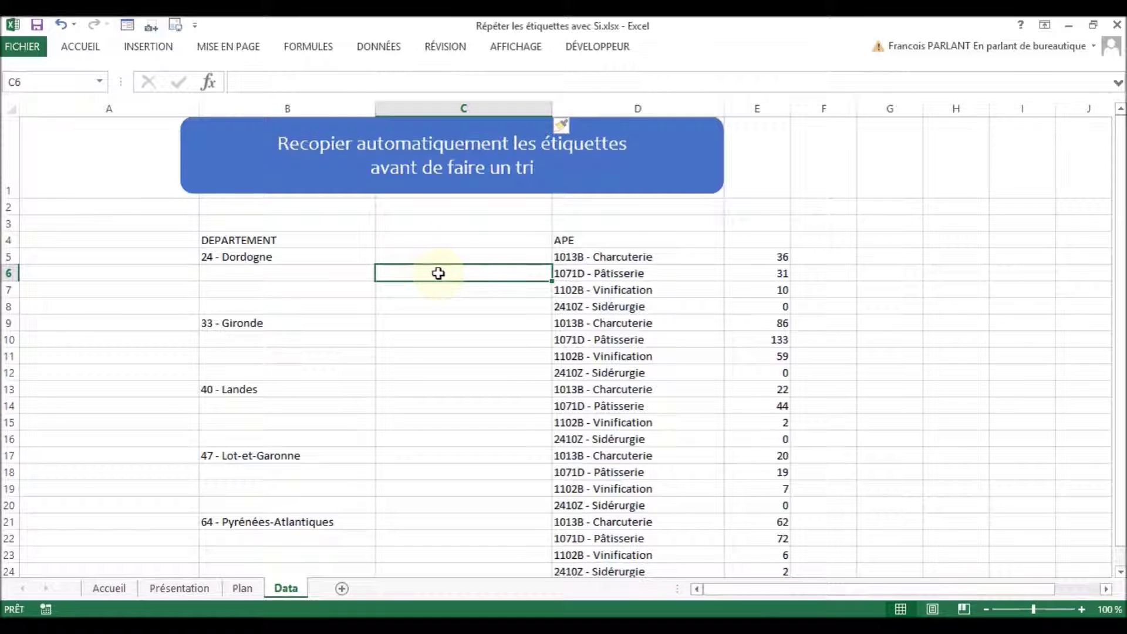
text(=)
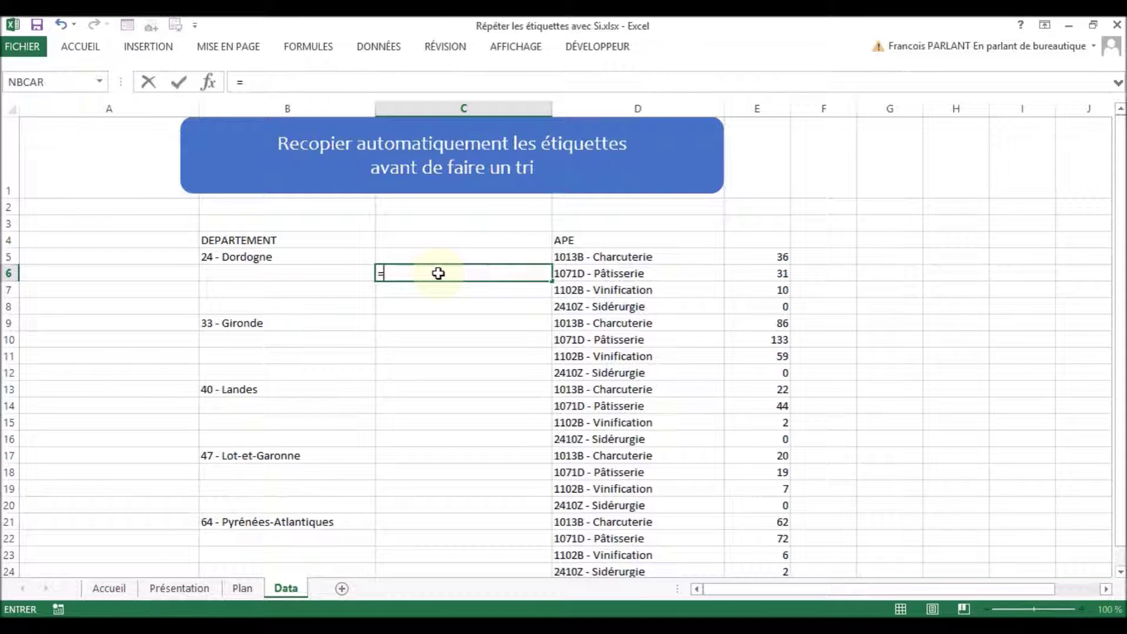
text(si()
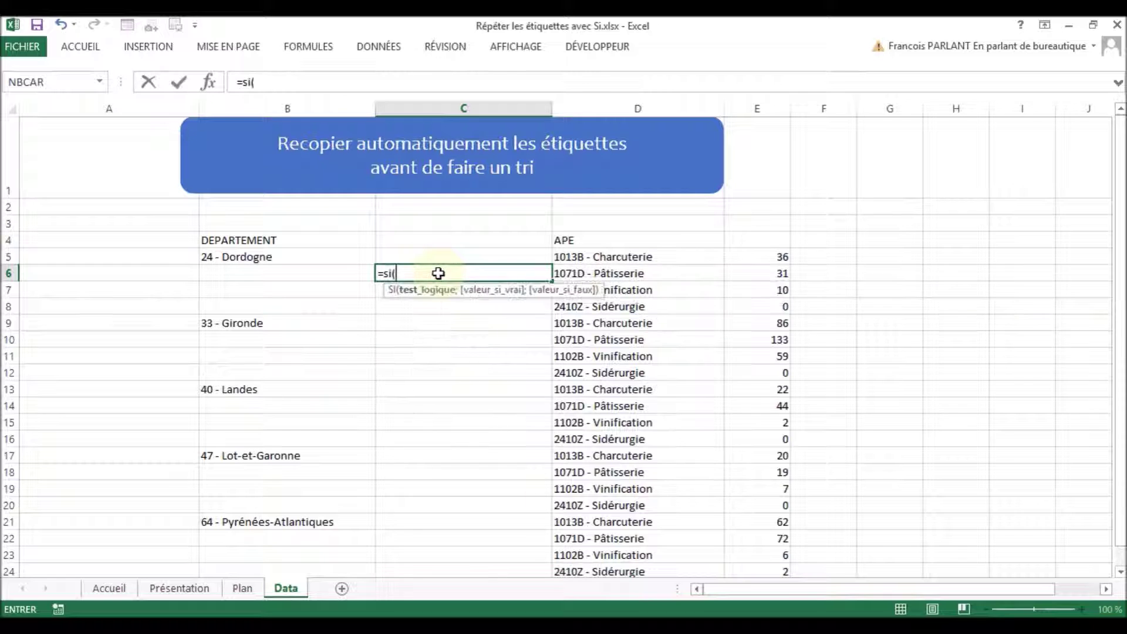
click(338, 274)
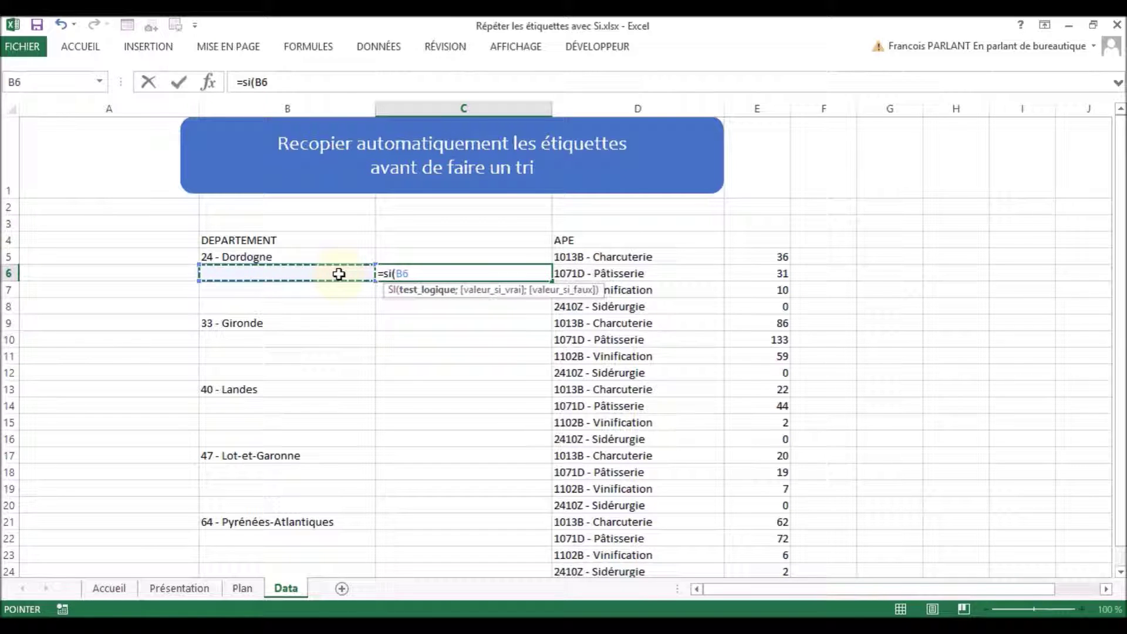
text(<)
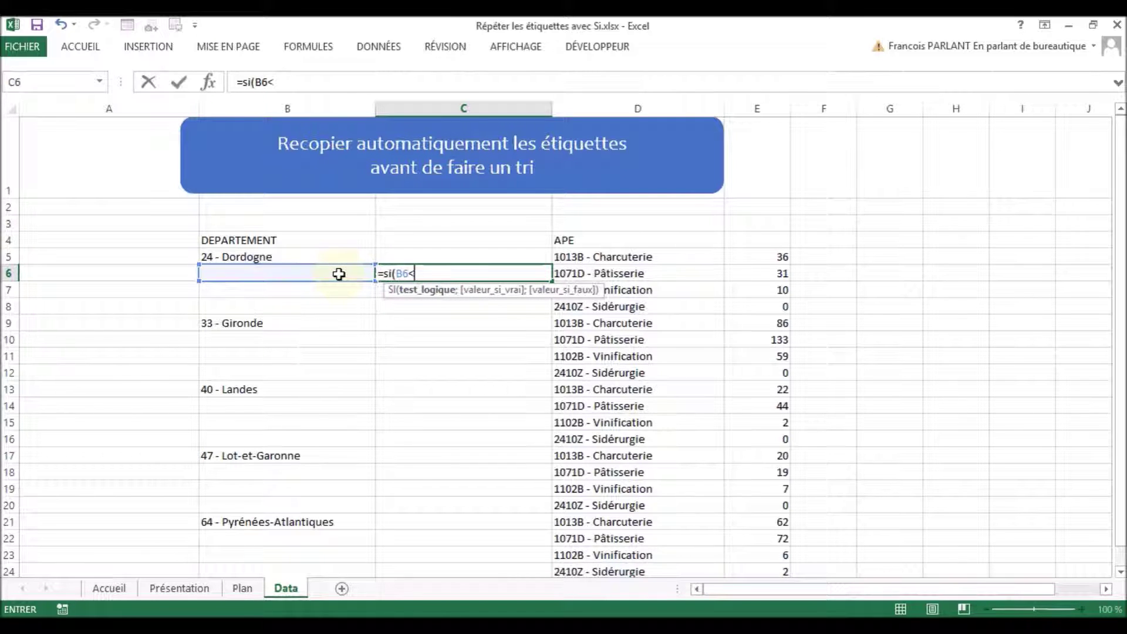
text(>"";)
click(352, 273)
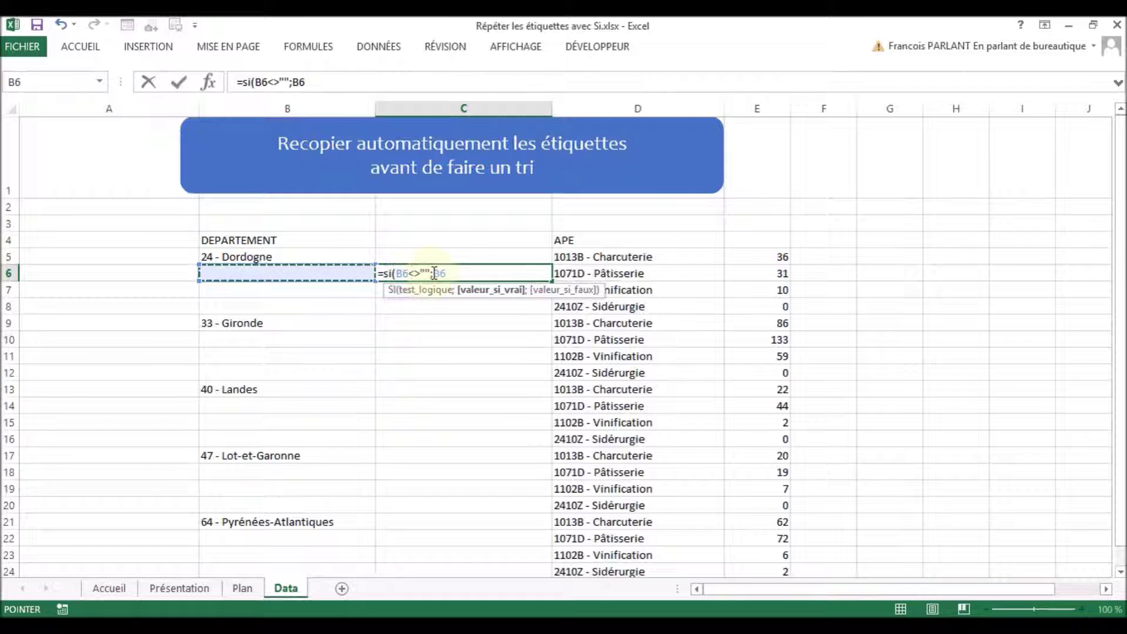
text(;)
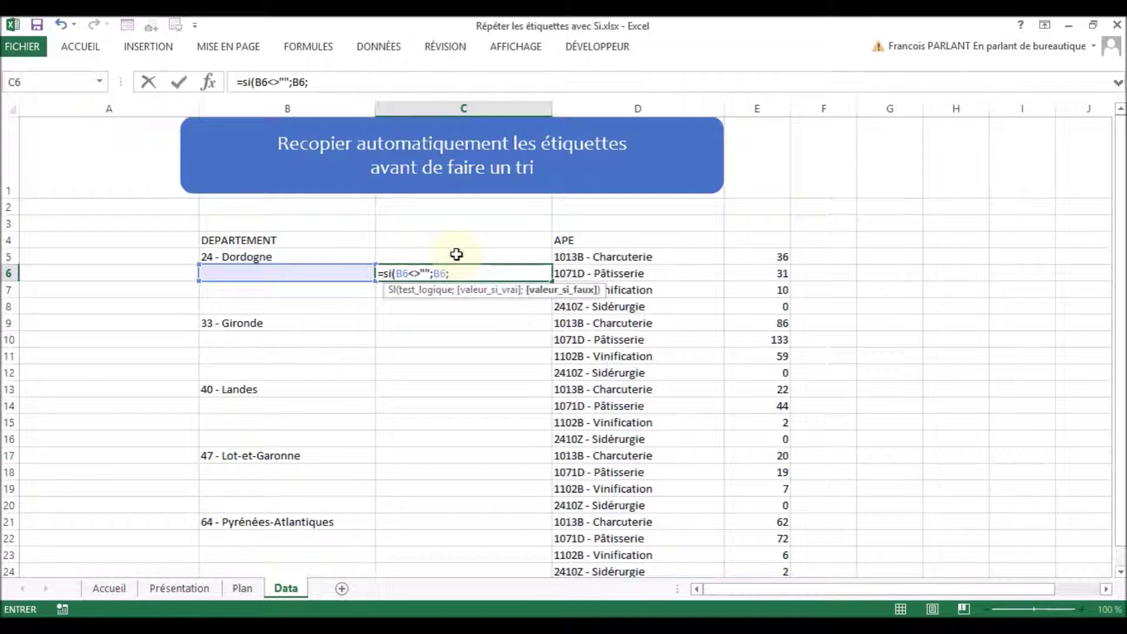
click(423, 256)
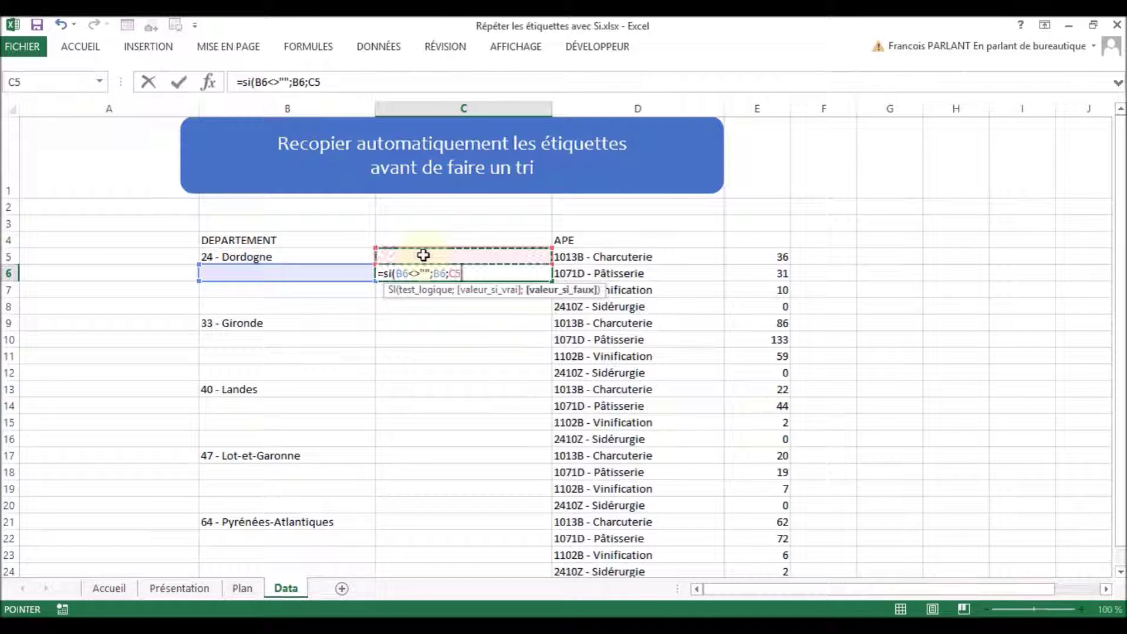
text())
key(Tab)
Copy the C6 formula up to C5 and down to C24, and review its cell references.
click(441, 271)
drag(553, 282, 547, 253)
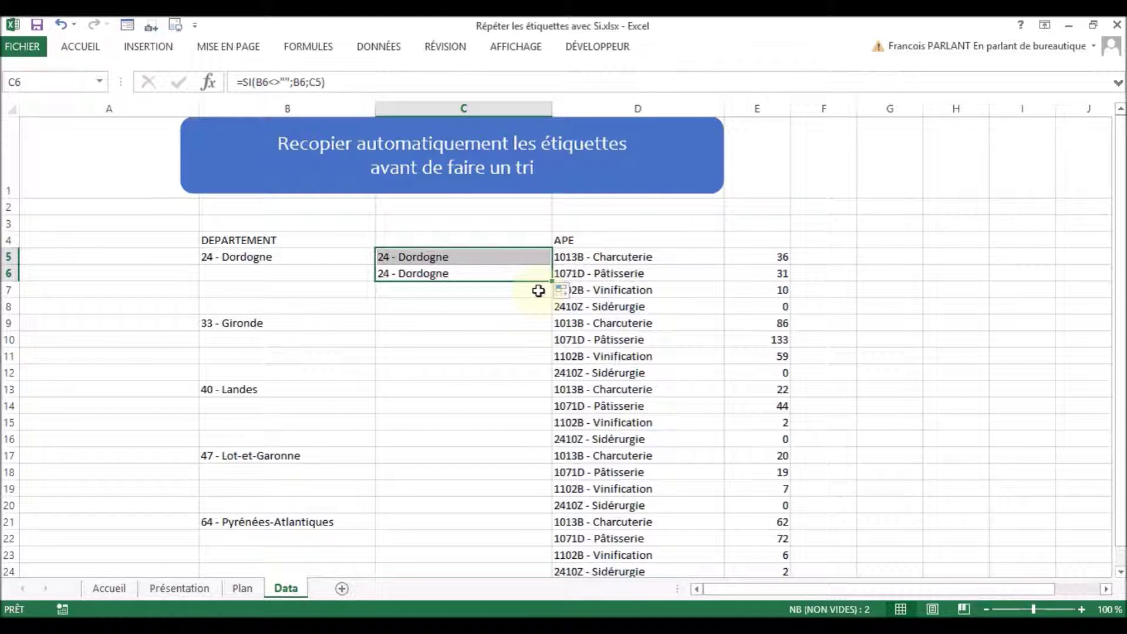
drag(552, 282, 533, 578)
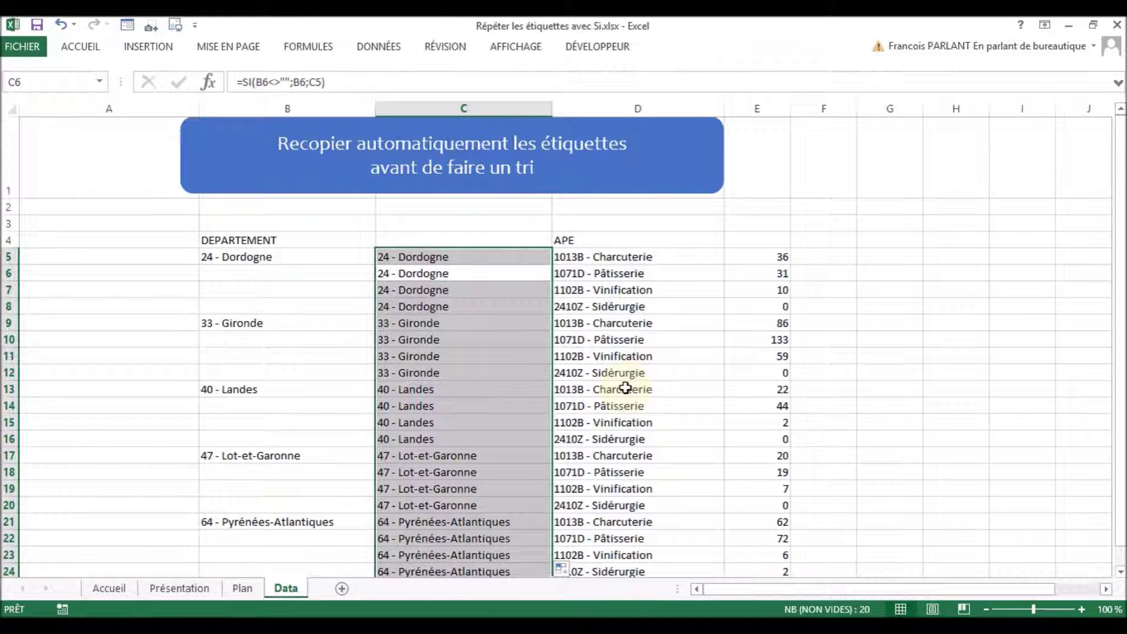
click(413, 274)
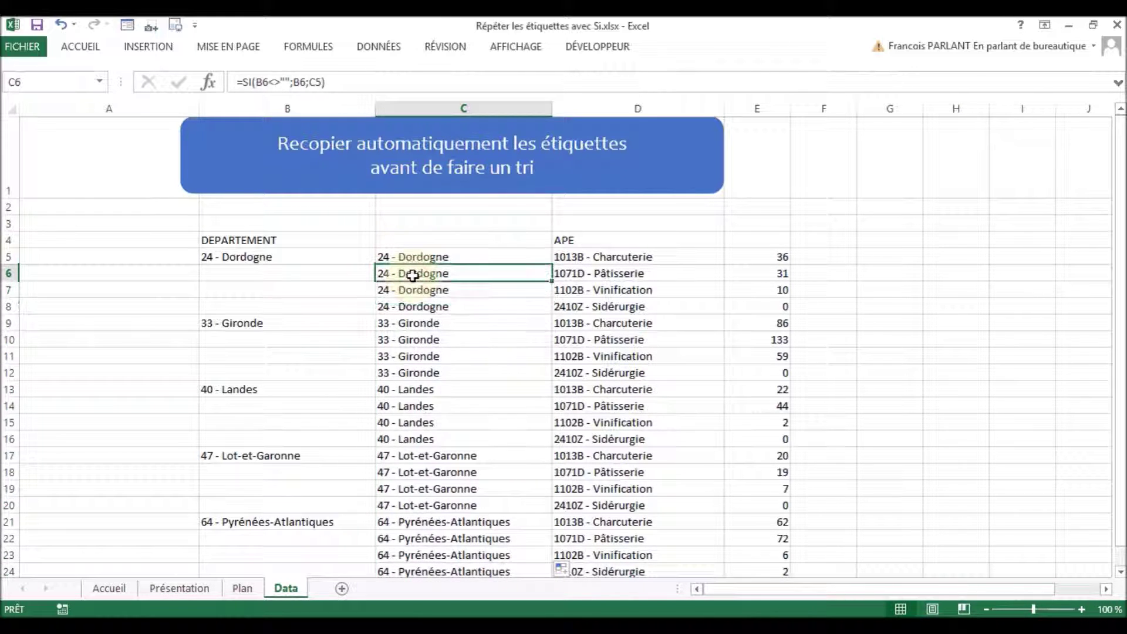
click(368, 85)
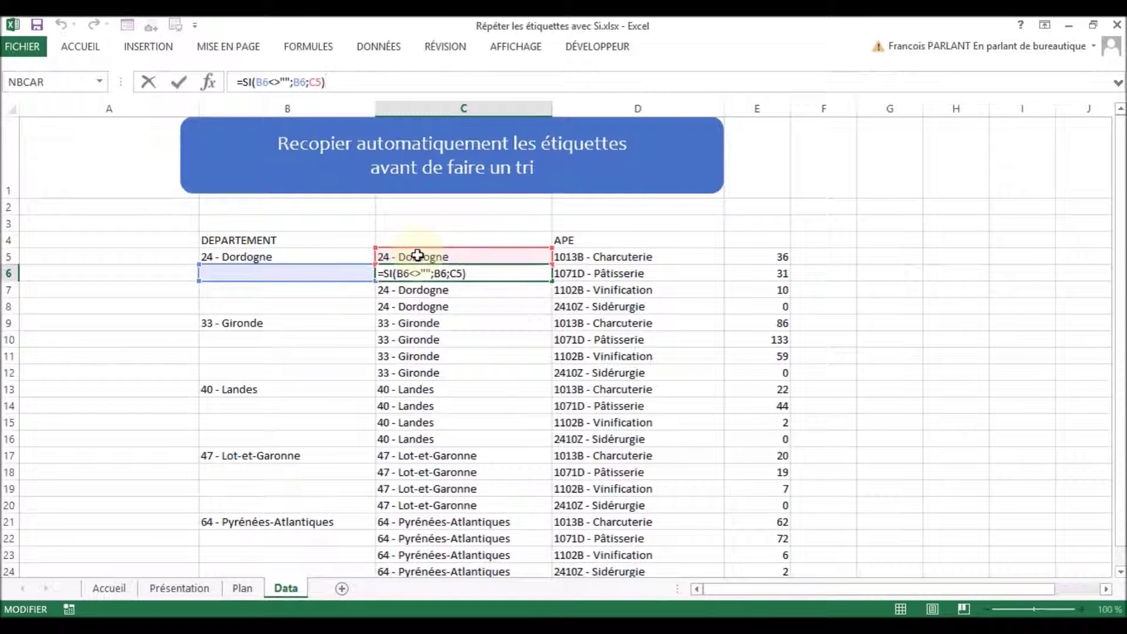
click(499, 306)
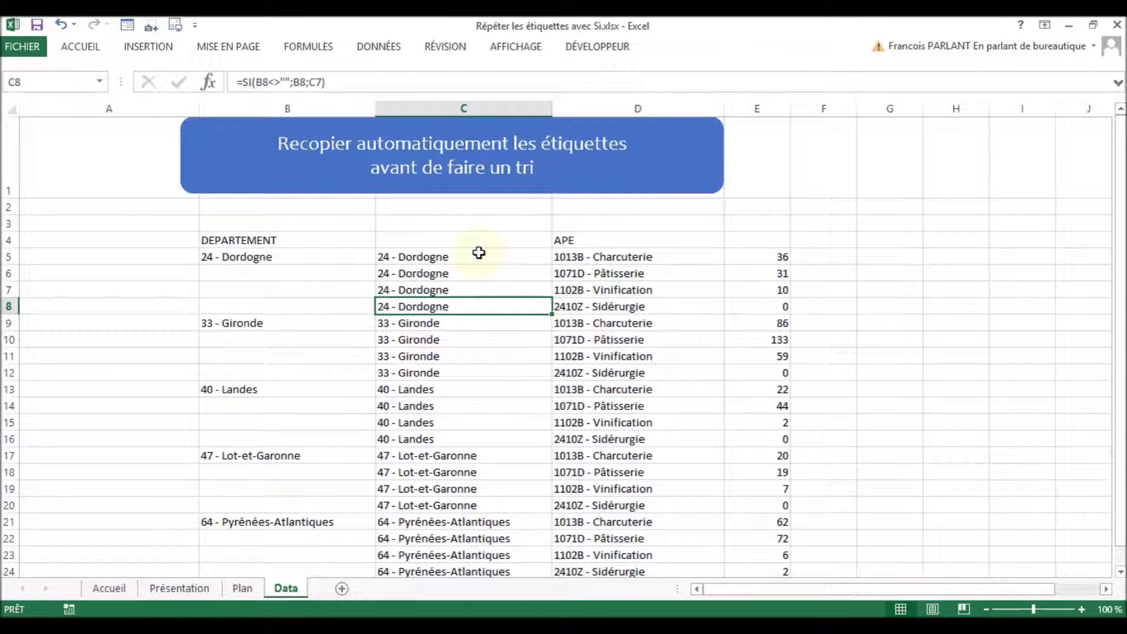
Copy the range C5:C24 and paste it over itself as values only, replacing the formulas.
scroll(478, 253, down, 1)
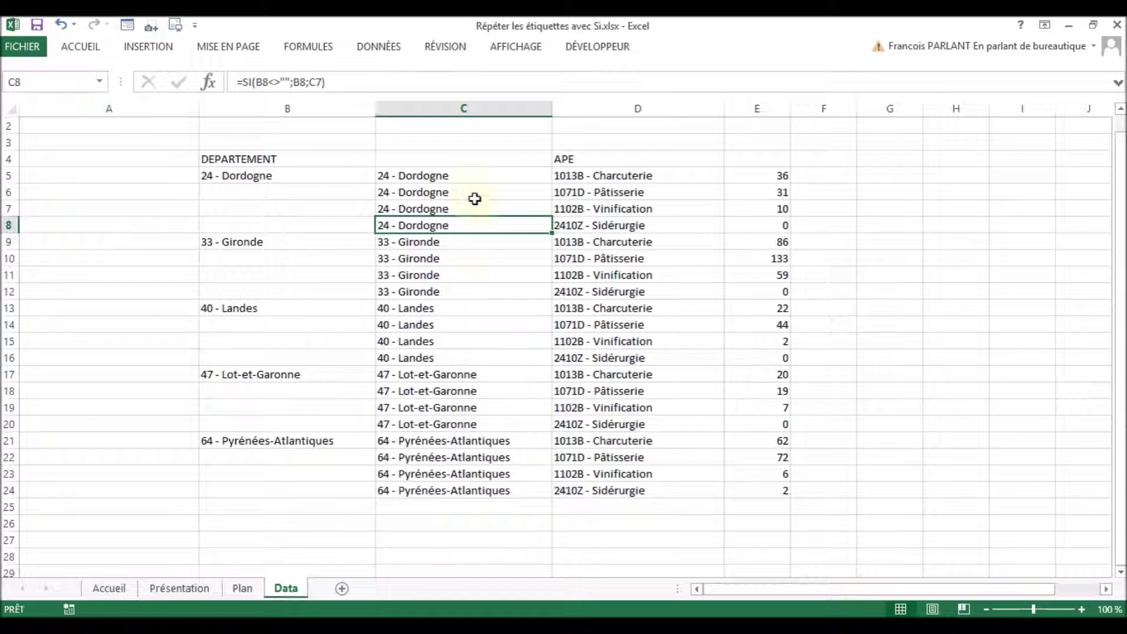
click(473, 174)
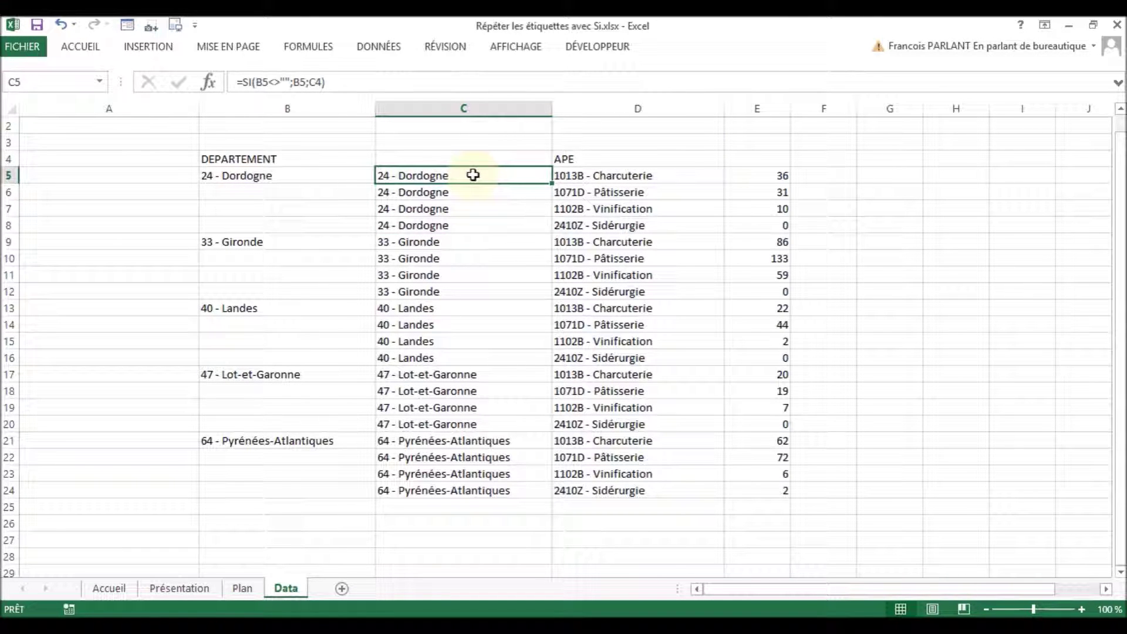
drag(473, 175, 480, 496)
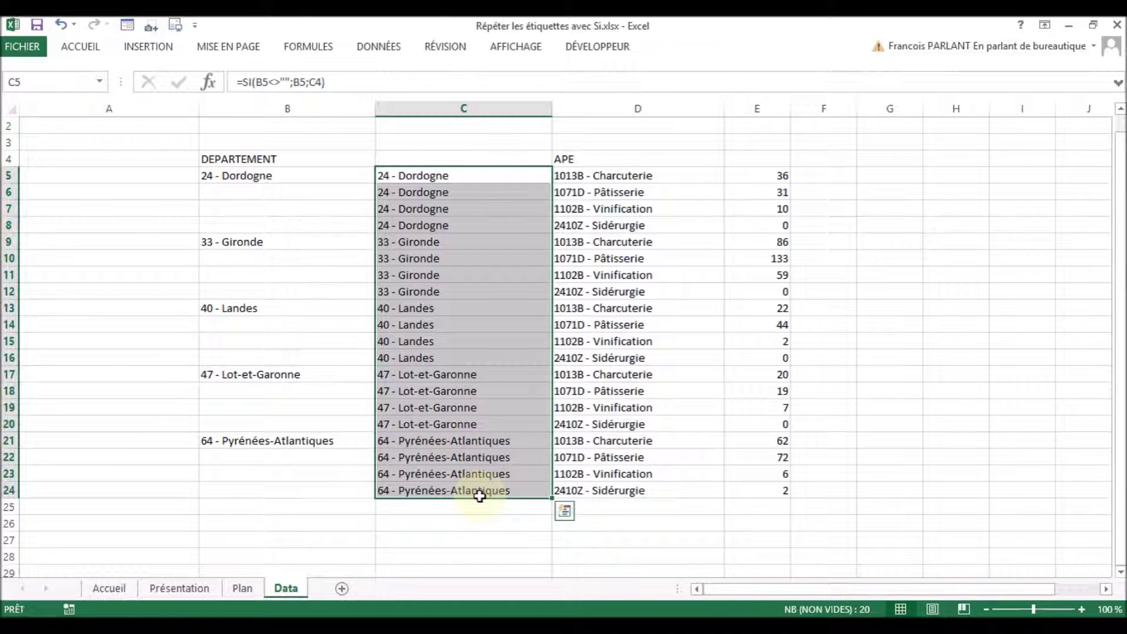
key(ctrl+c)
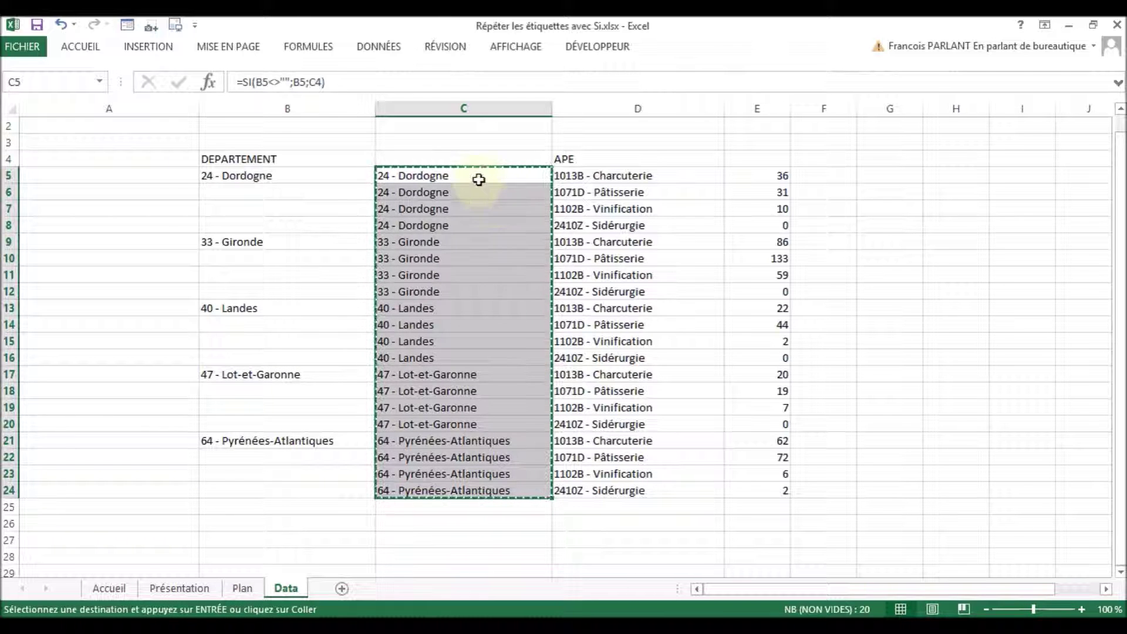
click(479, 175)
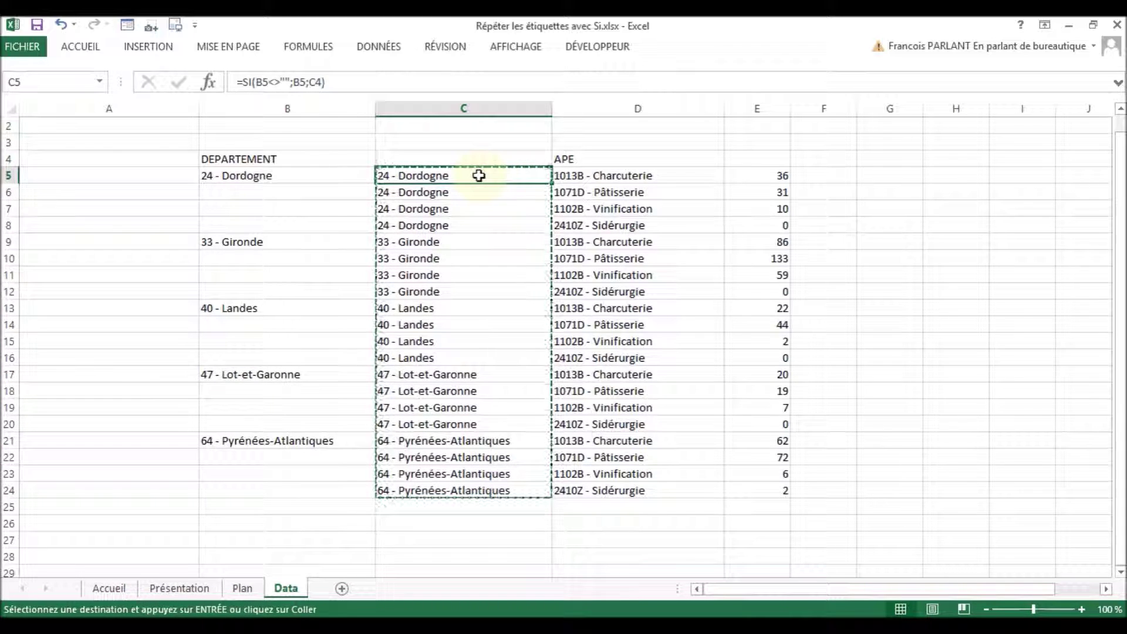
right_click(479, 176)
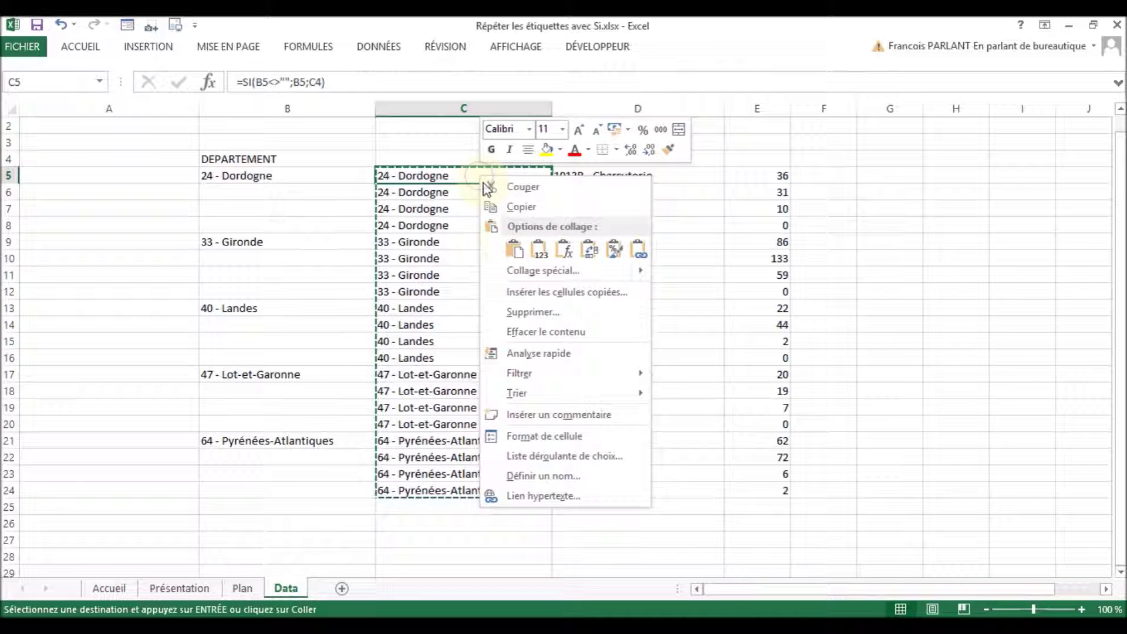
click(509, 252)
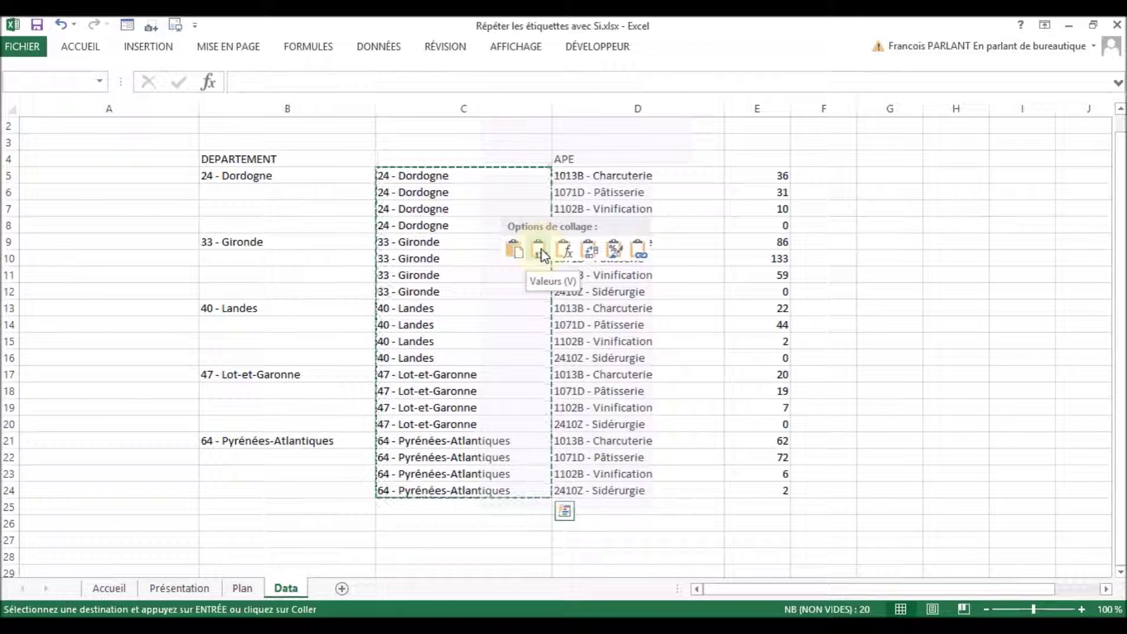
click(540, 252)
Check the contents of several pasted department cells in column C.
click(519, 222)
click(503, 275)
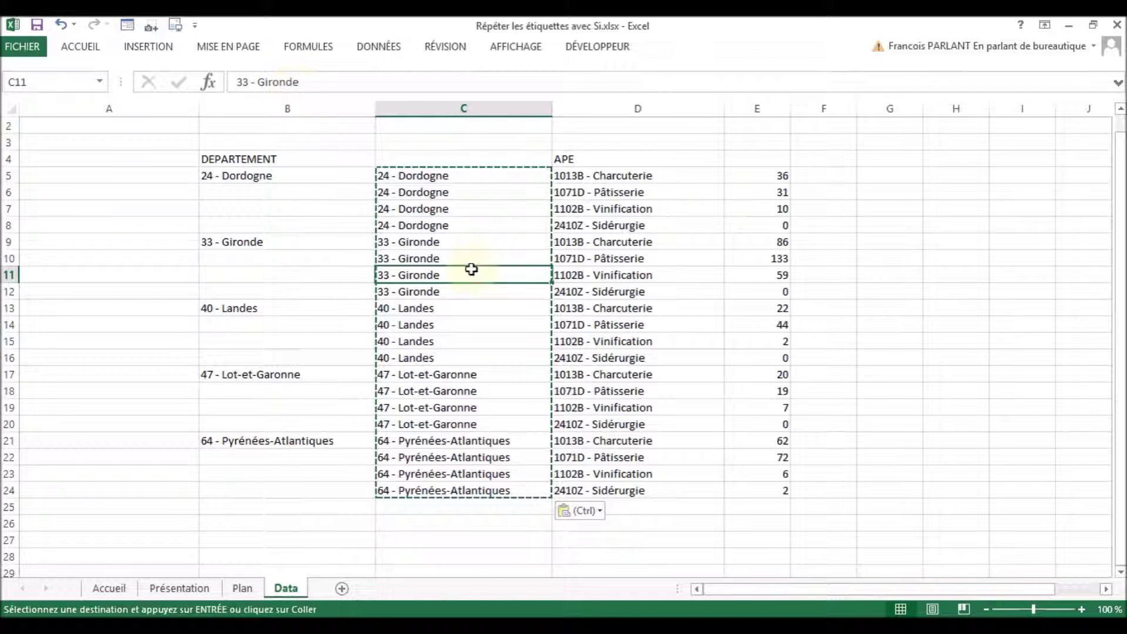
click(465, 306)
click(464, 232)
click(463, 203)
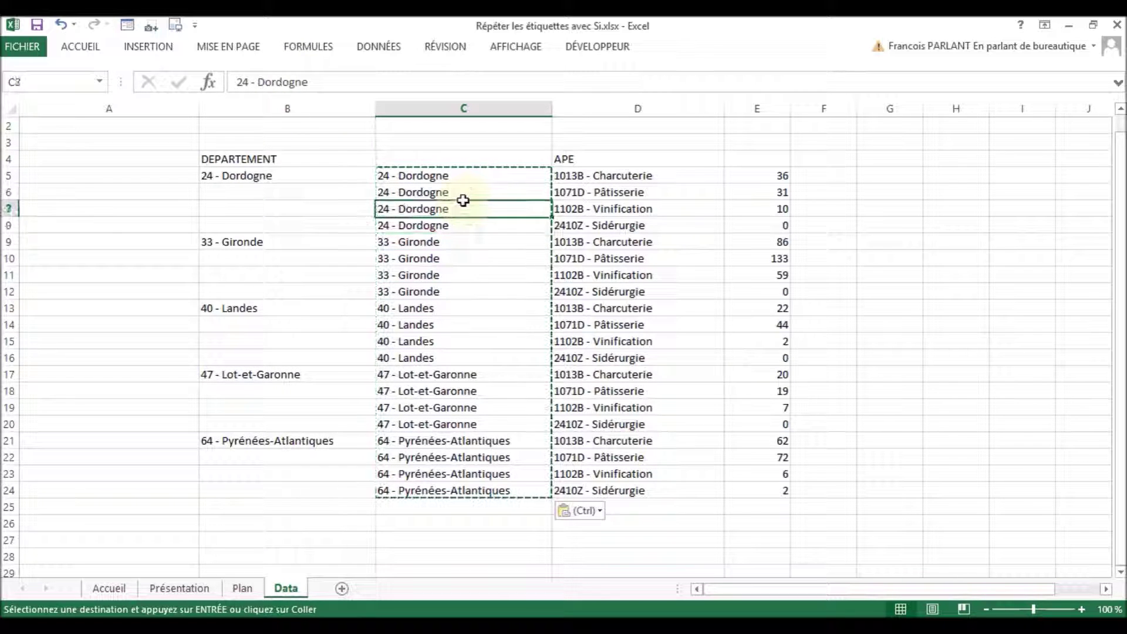
click(599, 176)
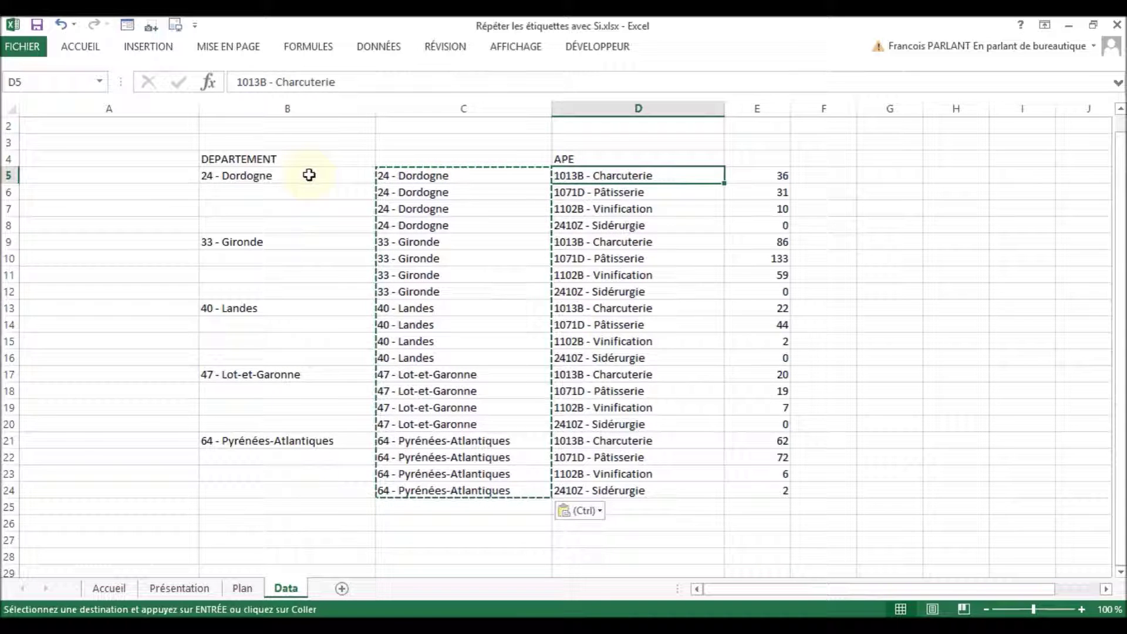
Delete column B, which holds the original incomplete department labels.
click(347, 108)
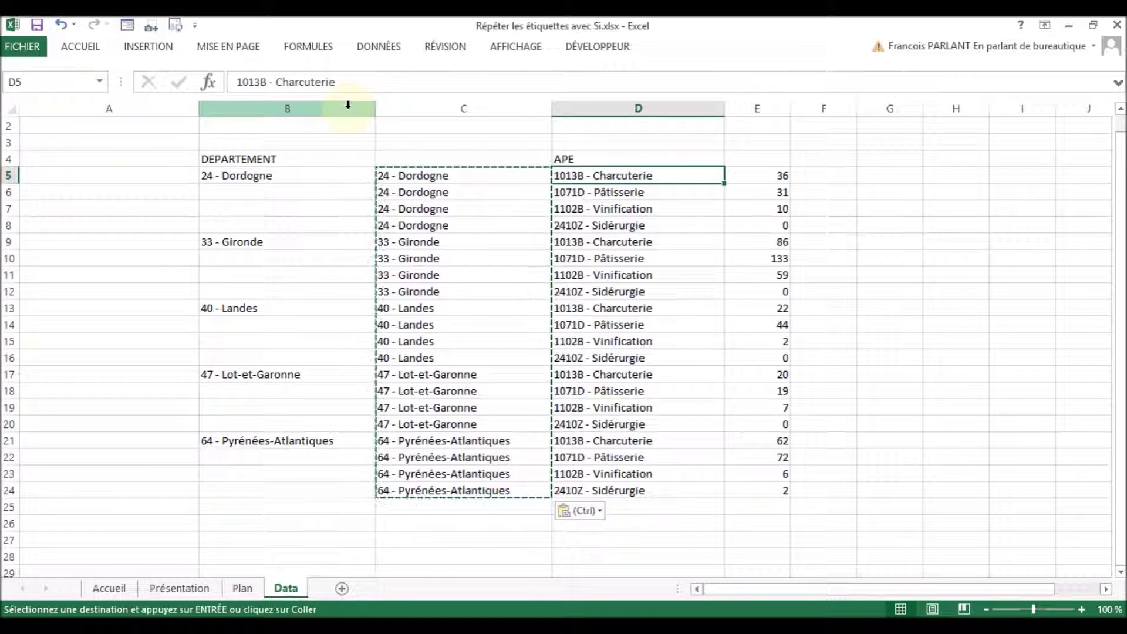
right_click(351, 110)
click(389, 245)
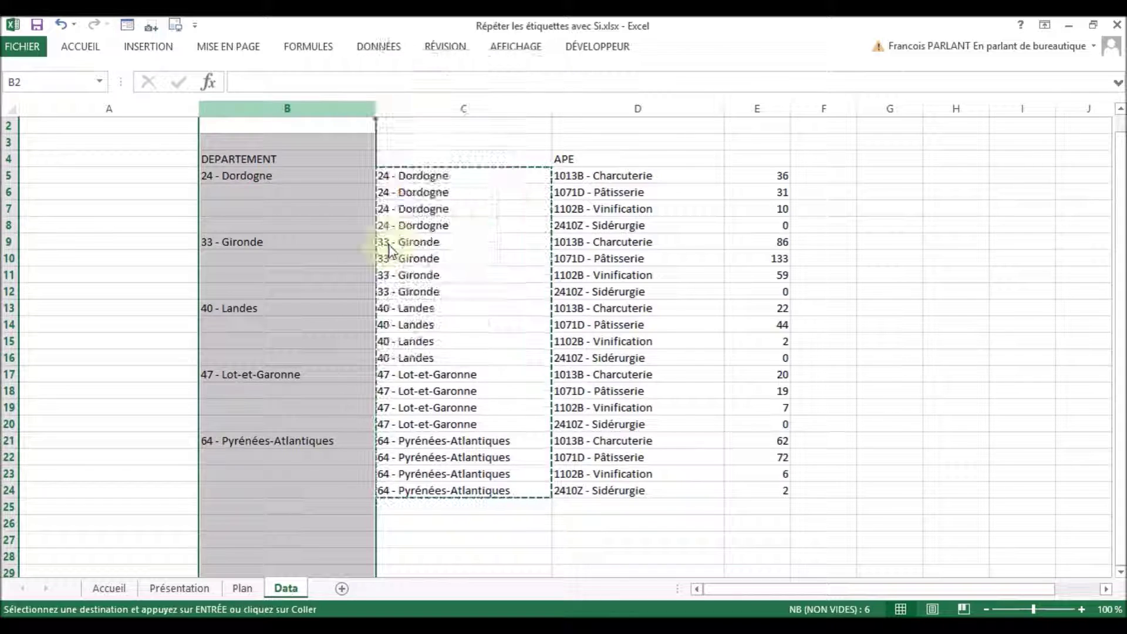
click(463, 242)
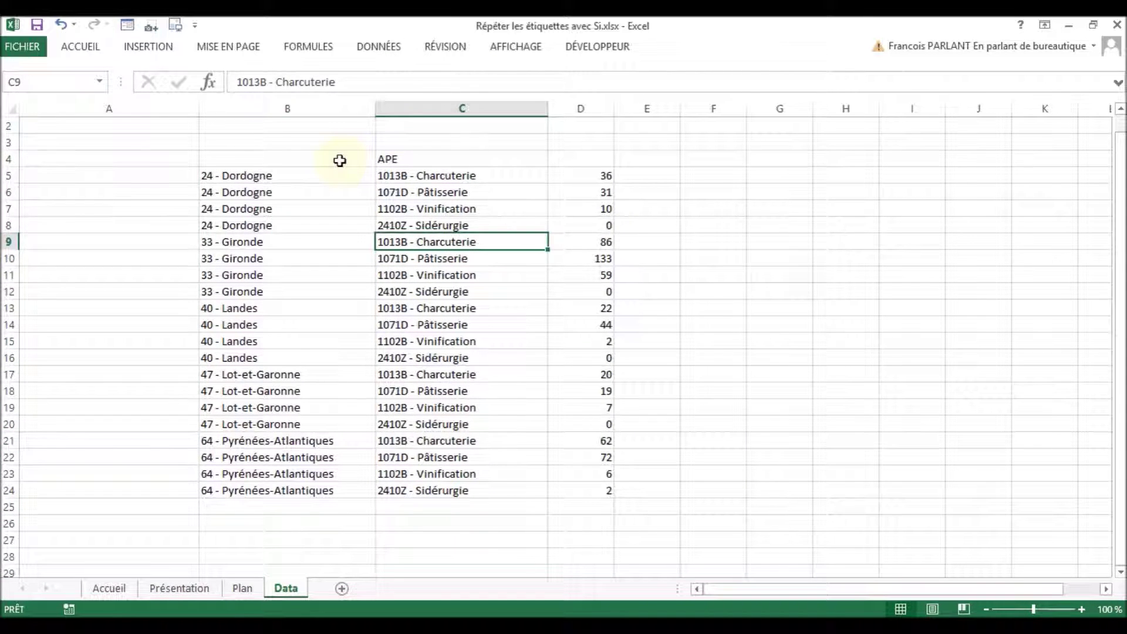
Enter the column headers "Departement" in B4 and "Nb" in D4.
click(340, 160)
text(Departement)
key(Tab)
click(434, 191)
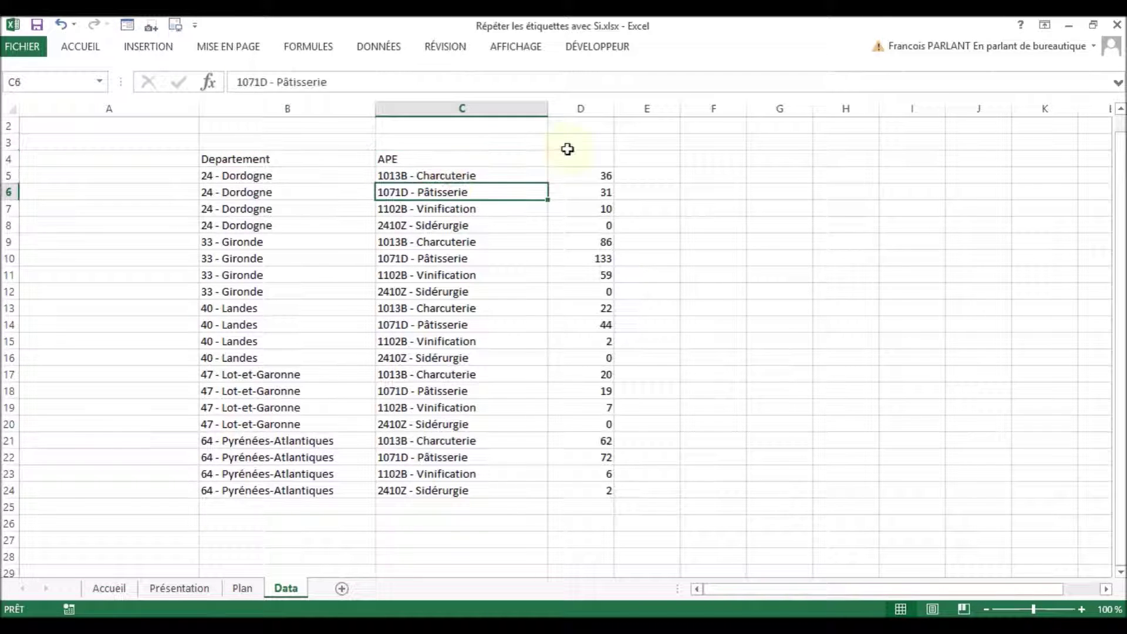
click(569, 157)
text(Nb)
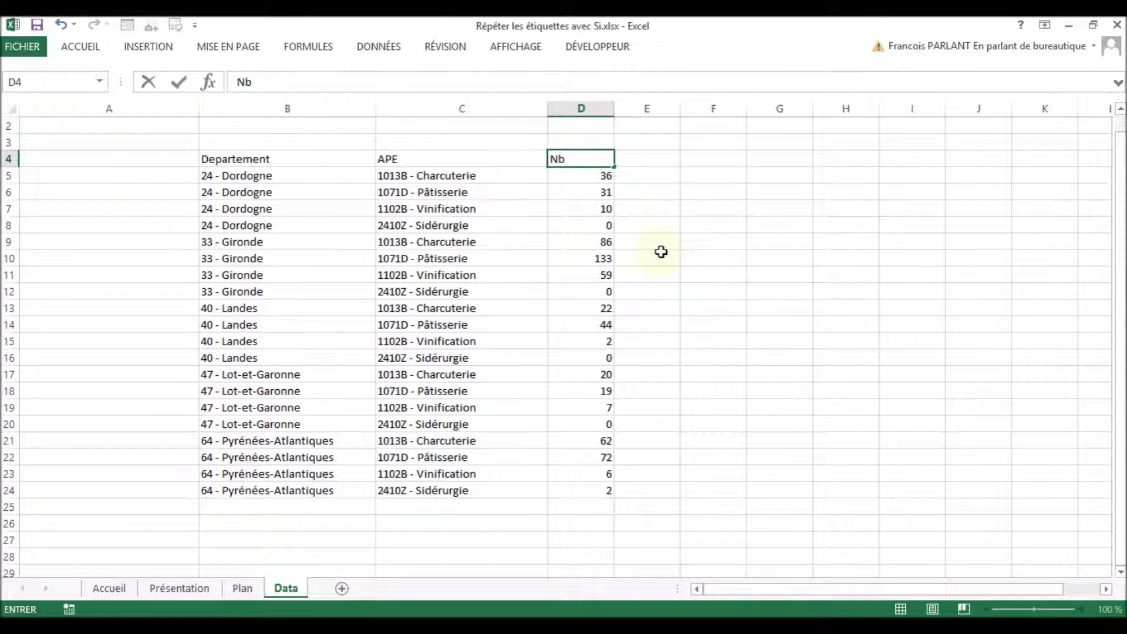
click(460, 241)
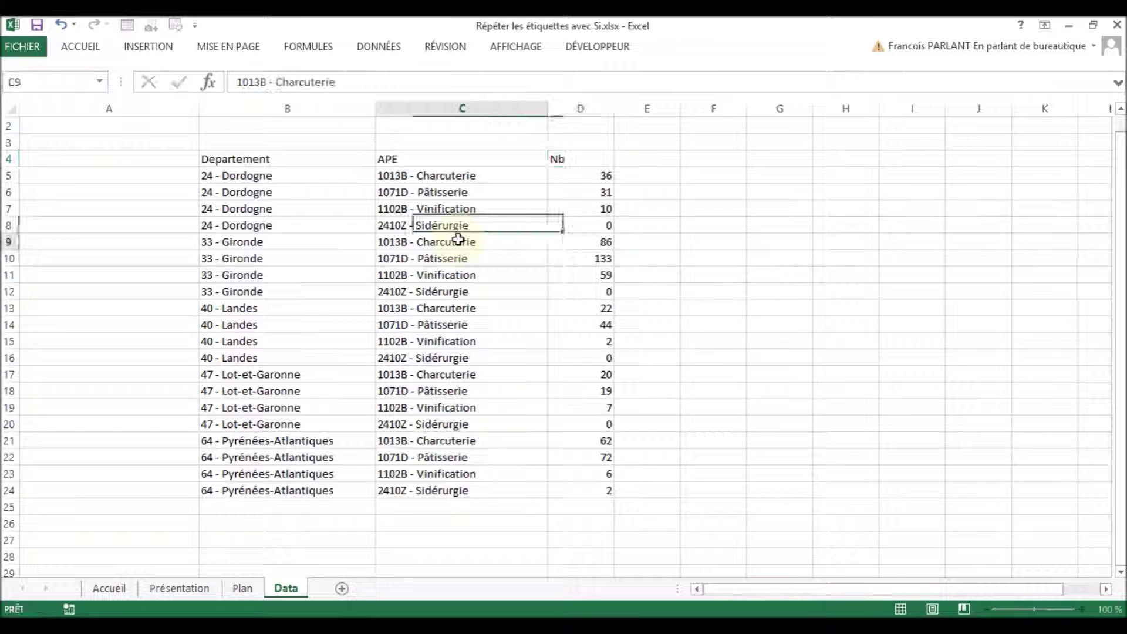
Format the range B4:D24 as a table with headers in a medium blue style, and sort it by APE in ascending order.
click(71, 48)
click(786, 91)
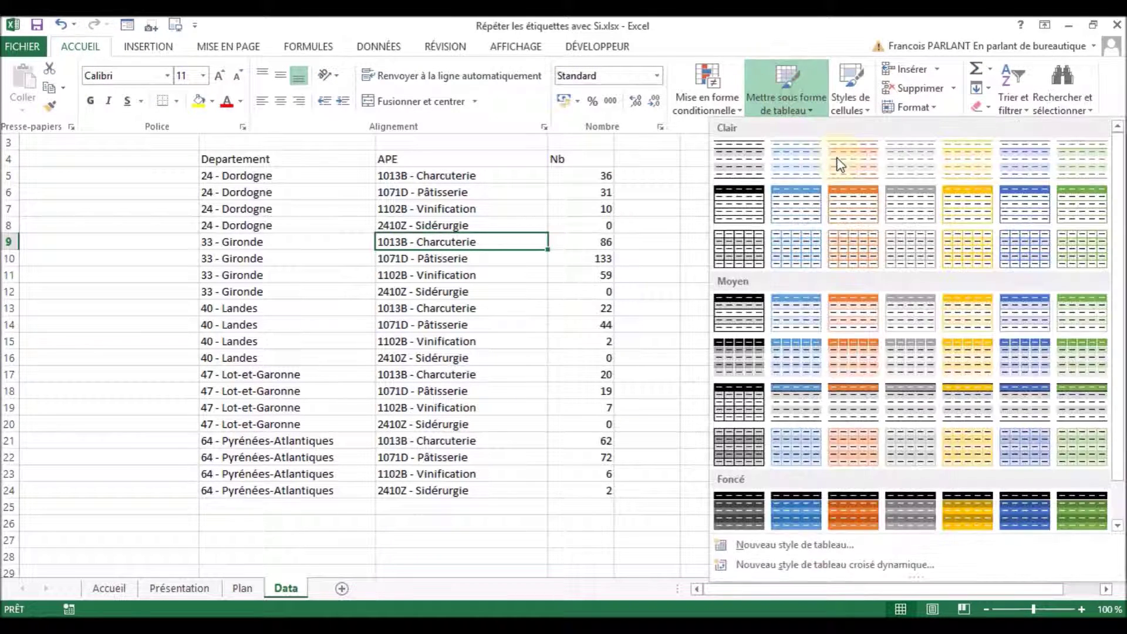
click(1021, 376)
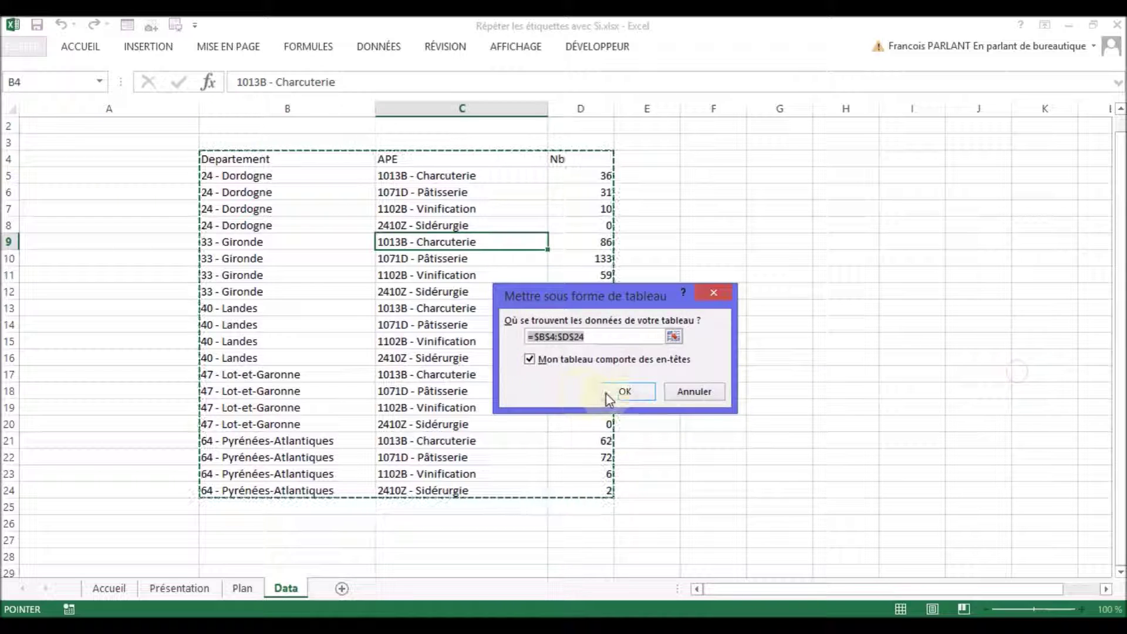
click(627, 392)
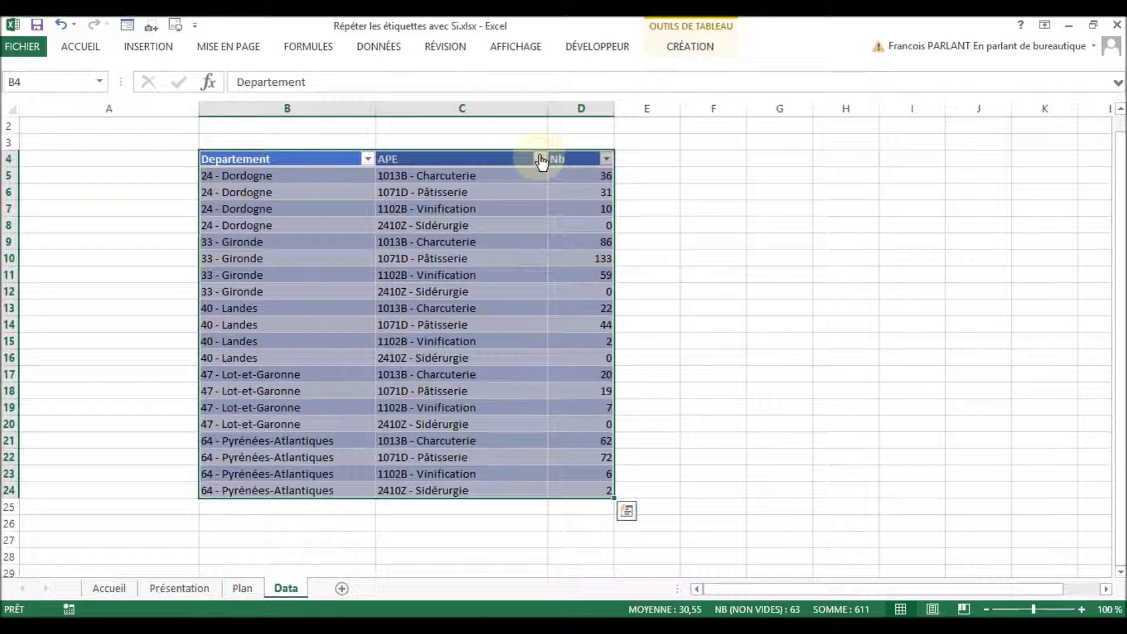
click(538, 158)
click(466, 188)
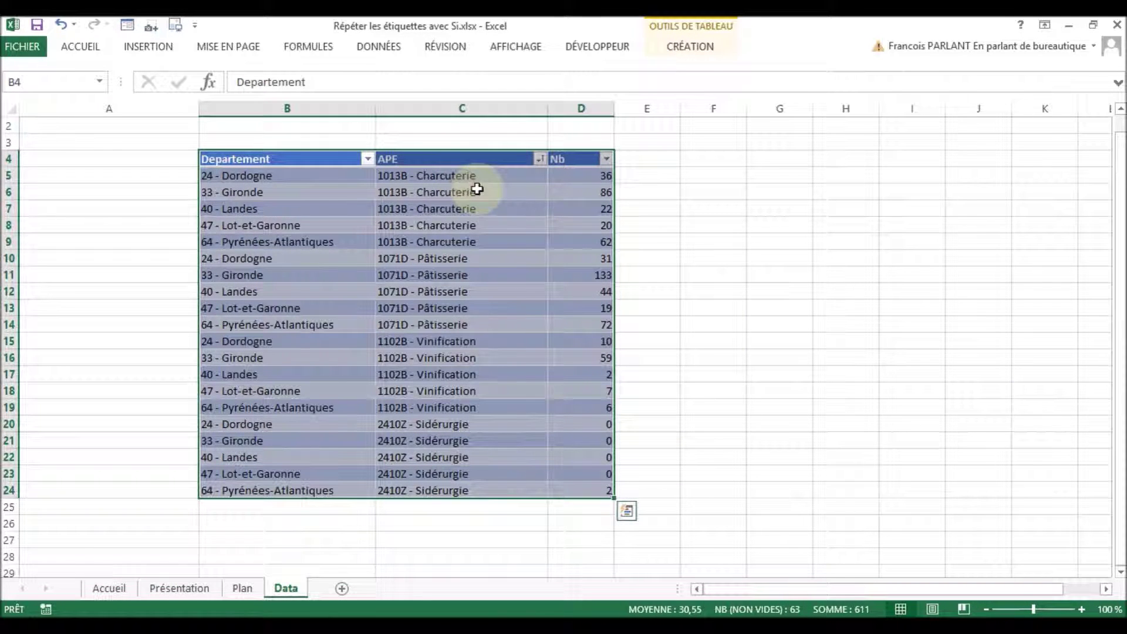